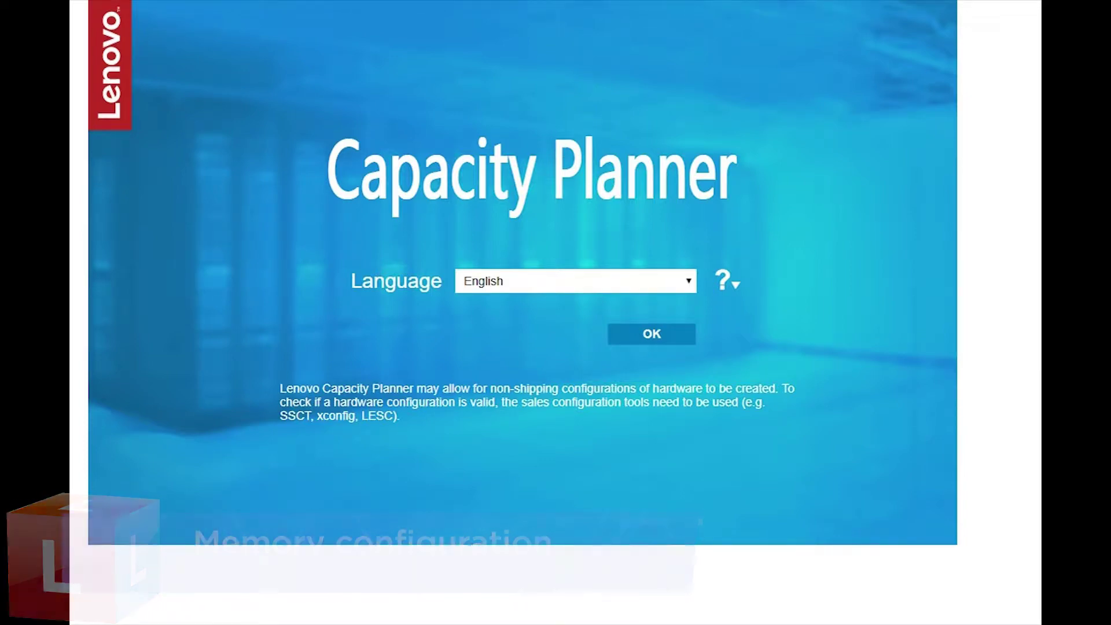
# Keep English as the interface language and enter the empty planning workspace
pyautogui.hotkey('alt', 'Down')
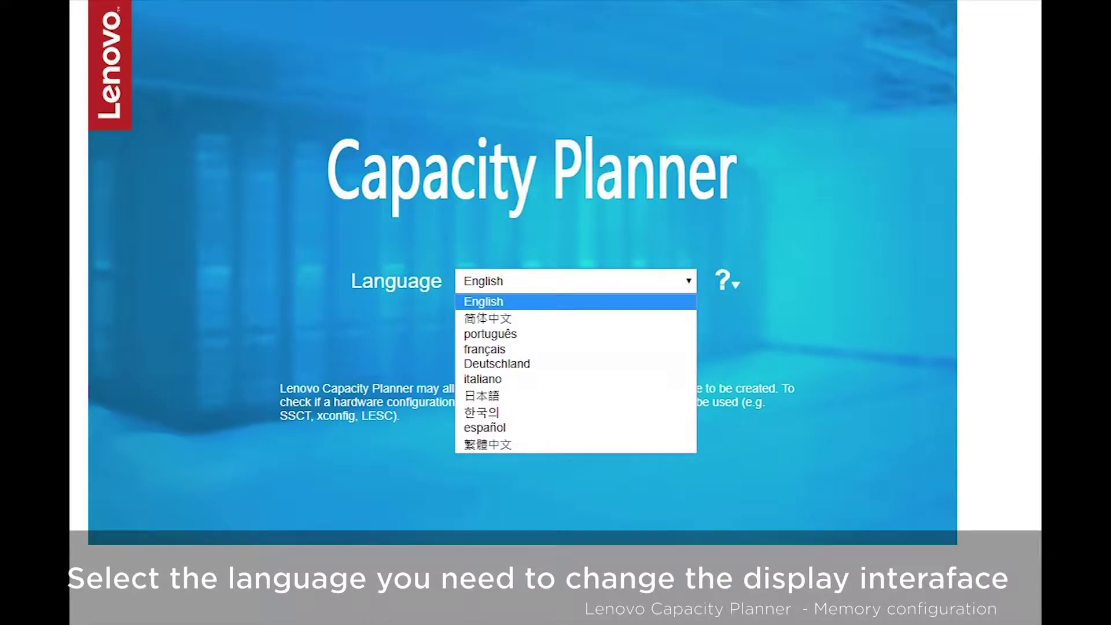
pyautogui.press('Return')
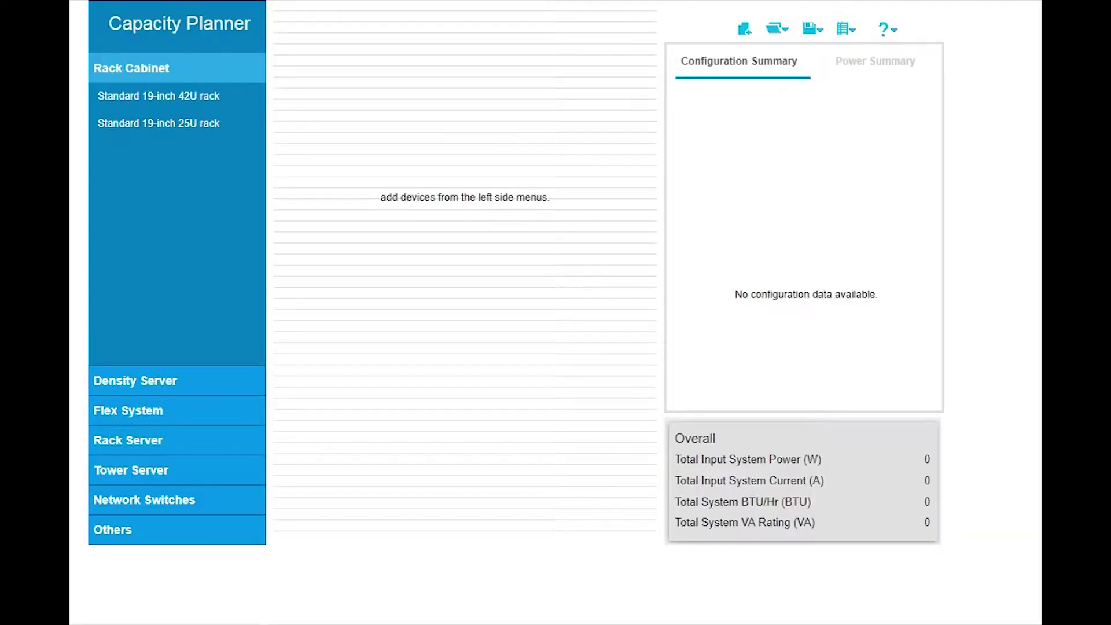
# Add the ThinkSystem SR630 1U 10x2.5 rack server to the canvas and open its configuration
pyautogui.click(127, 440)
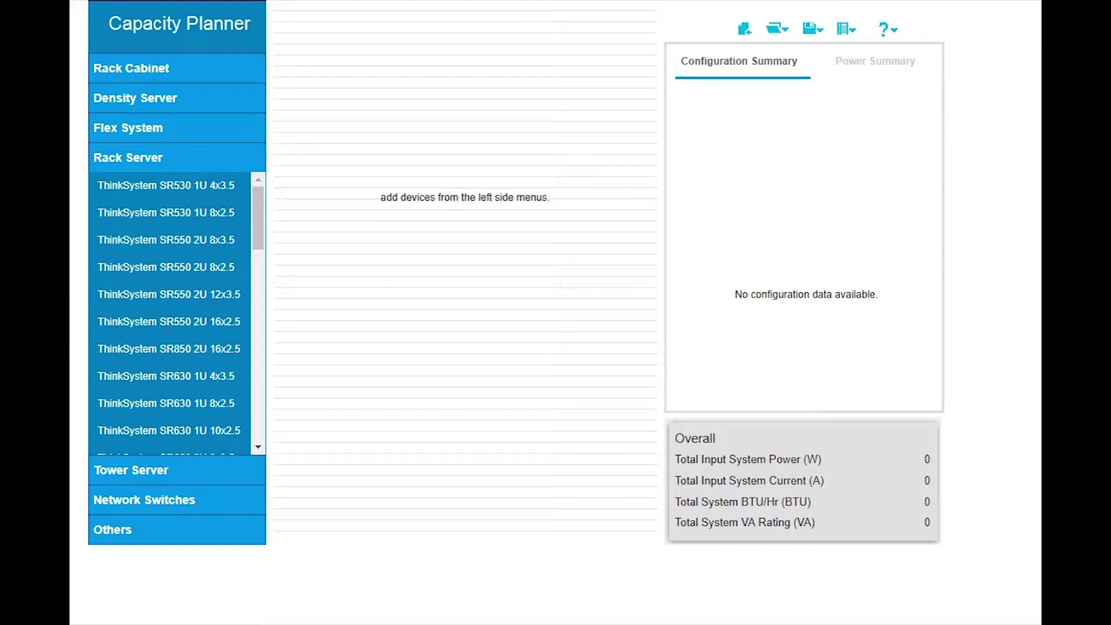
pyautogui.rightClick(232, 430)
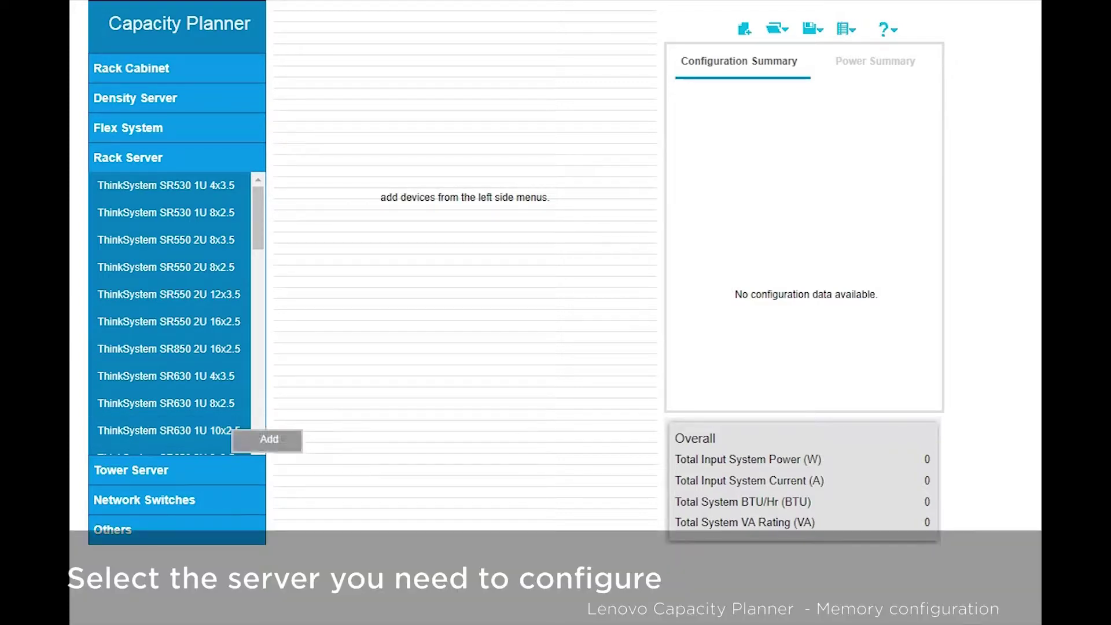
pyautogui.click(269, 439)
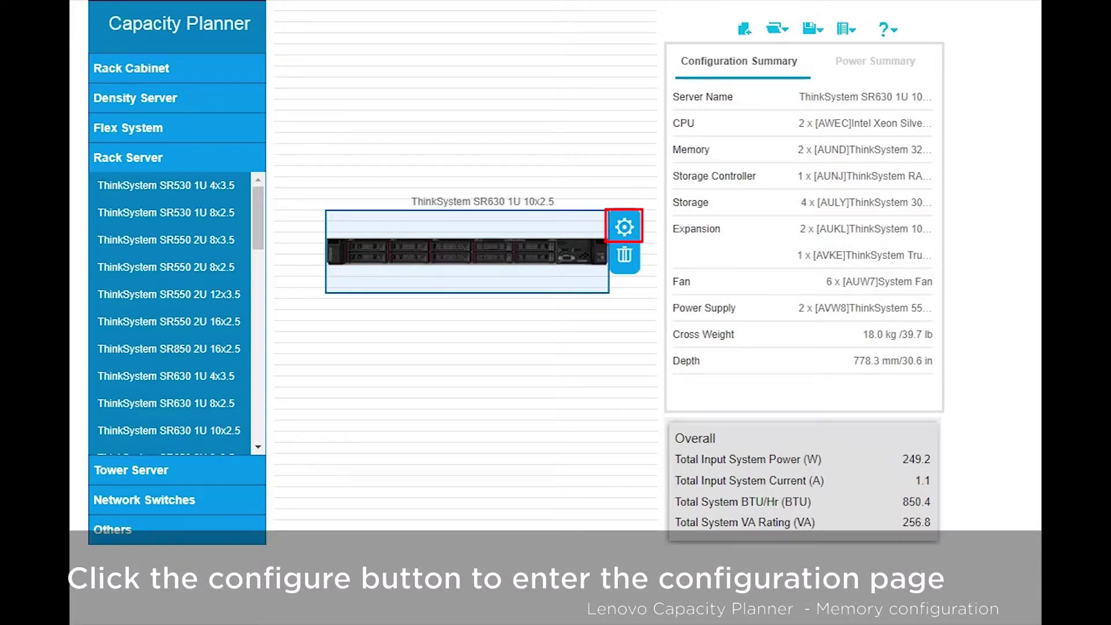
pyautogui.click(625, 228)
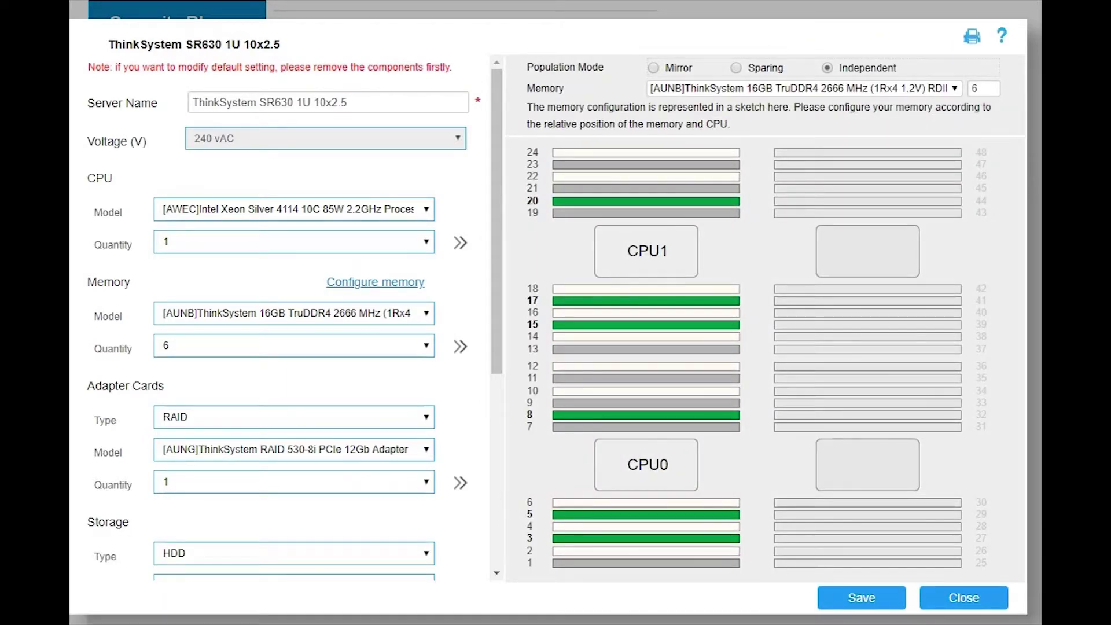
# Select the memory module quantity, currently six, in the sketch panel for editing
pyautogui.doubleClick(984, 88)
pyautogui.write('10')
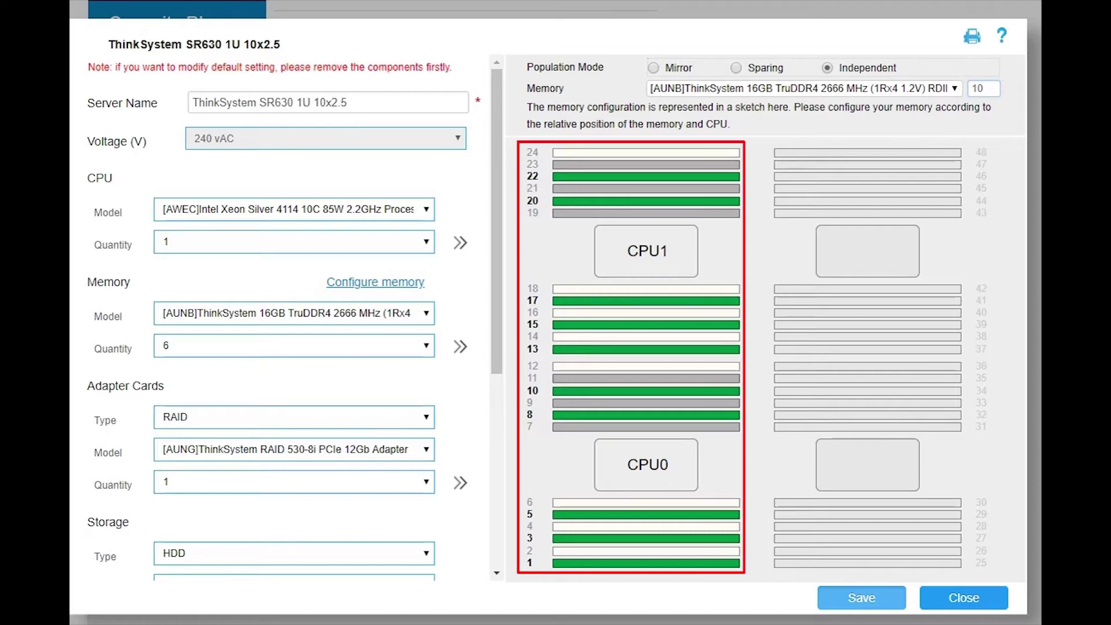
# Save the 10-module memory layout to the SR630 server configuration
pyautogui.click(861, 597)
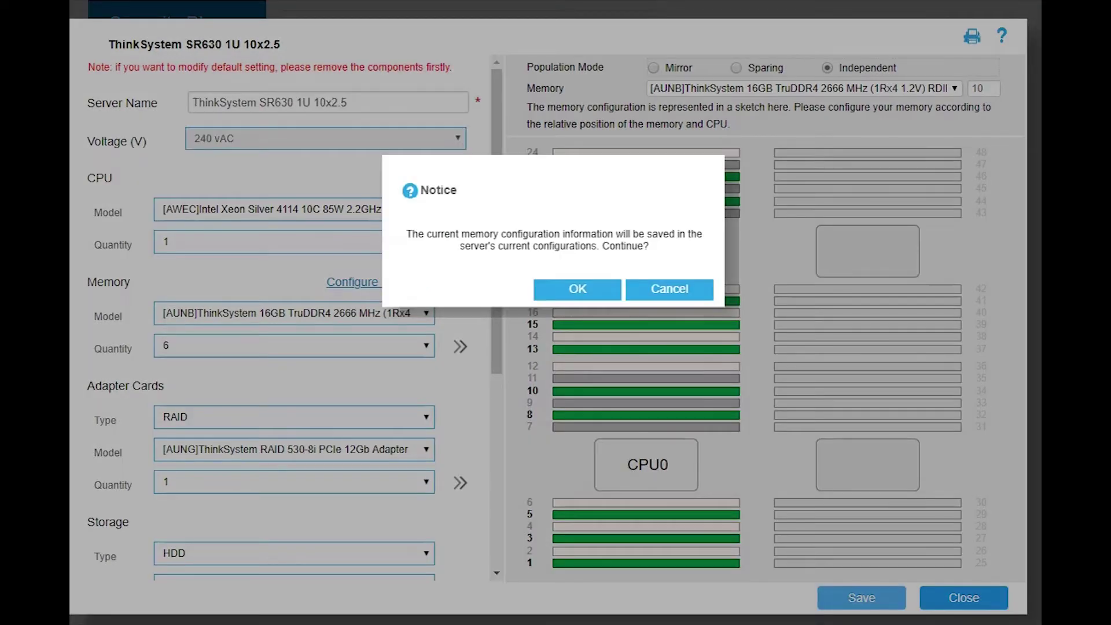